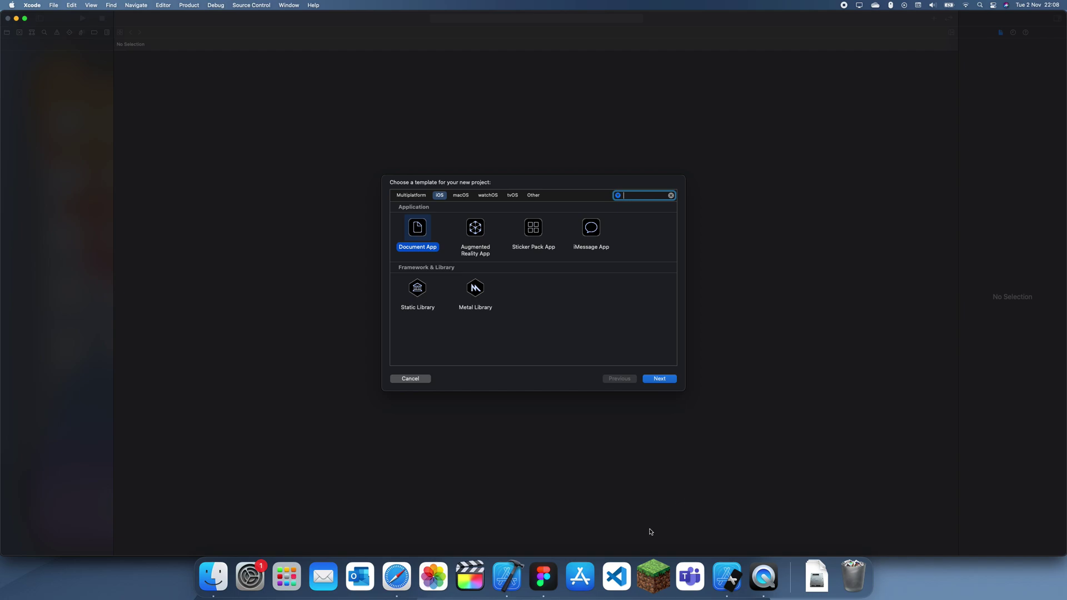
Browse the Multiplatform templates, then switch the new-project chooser to iOS templates
{"action": "left_click", "coordinate": [412, 194]}
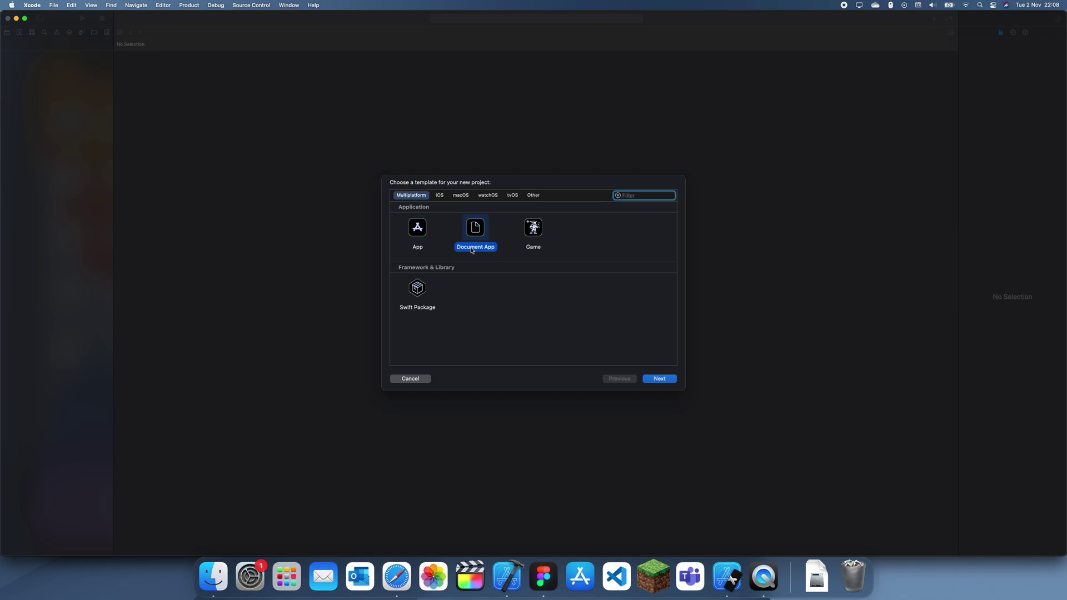
{"action": "left_click", "coordinate": [626, 221]}
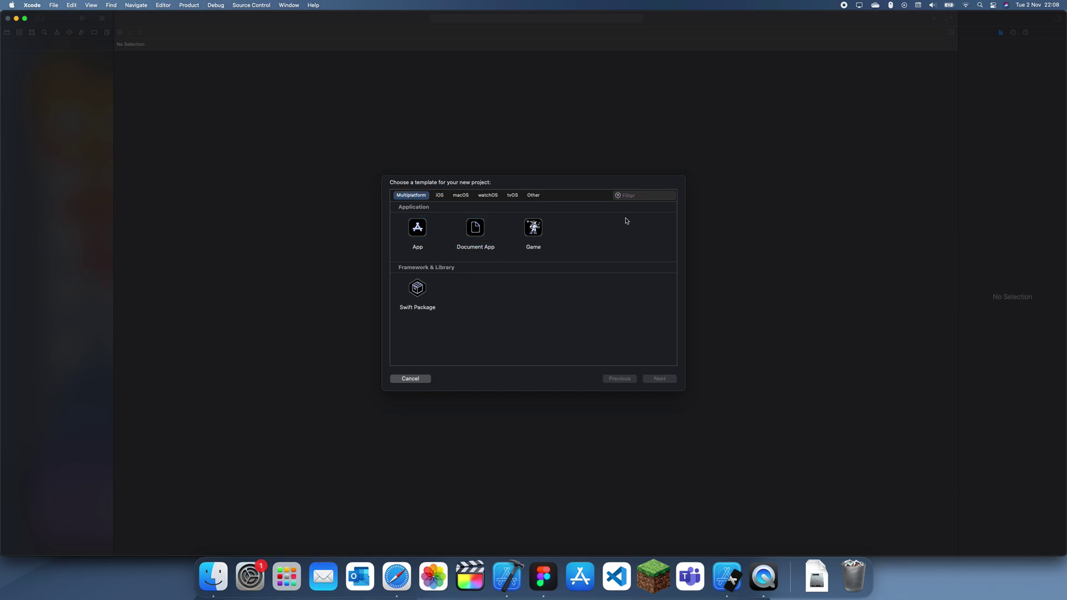
{"action": "left_click", "coordinate": [637, 197]}
{"action": "left_click", "coordinate": [440, 195]}
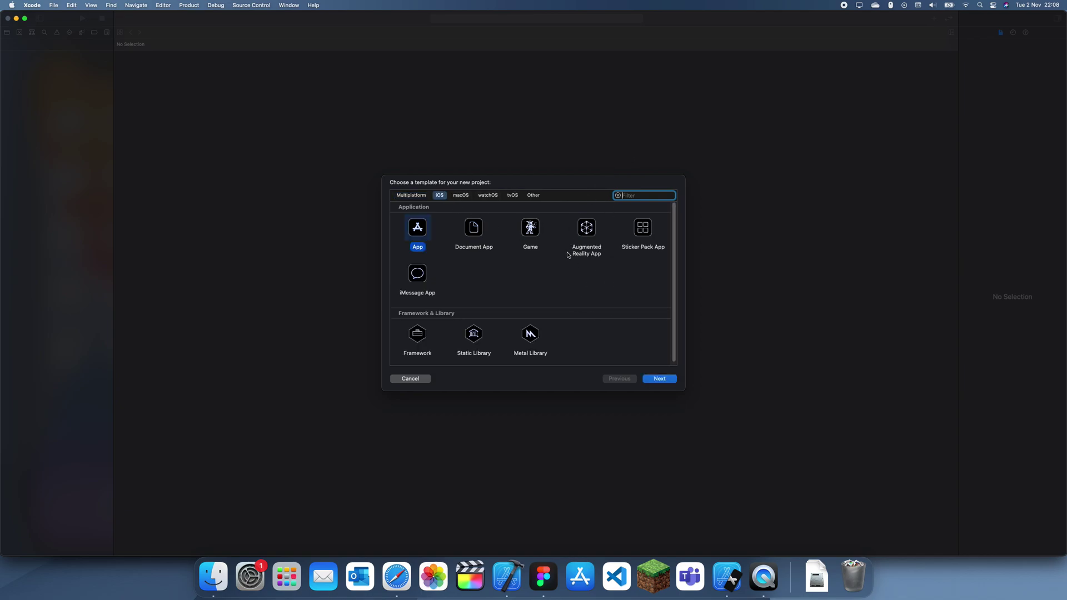
Choose the iOS App template and check the iPhone simulator's status area
{"action": "double_click", "coordinate": [427, 224]}
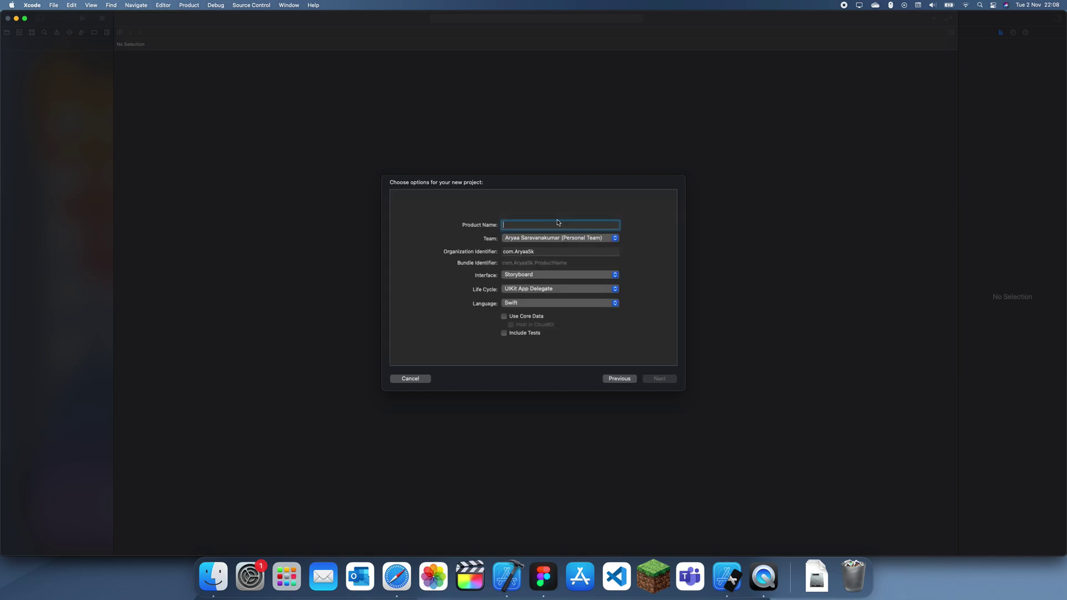
{"action": "left_click", "coordinate": [727, 574]}
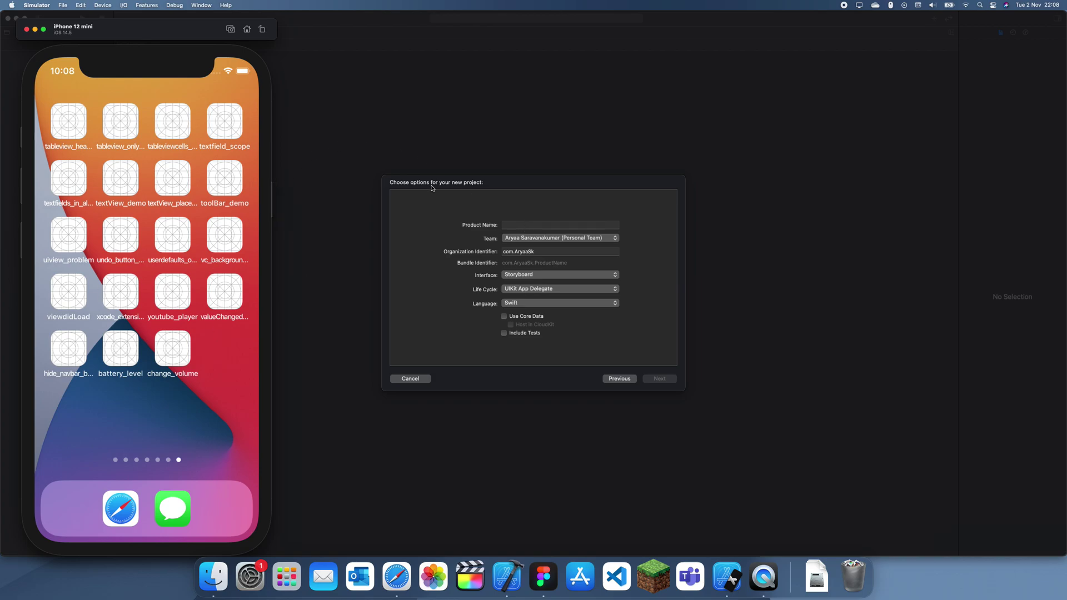
{"action": "left_click_drag", "start_coordinate": [228, 65], "coordinate": [202, 155]}
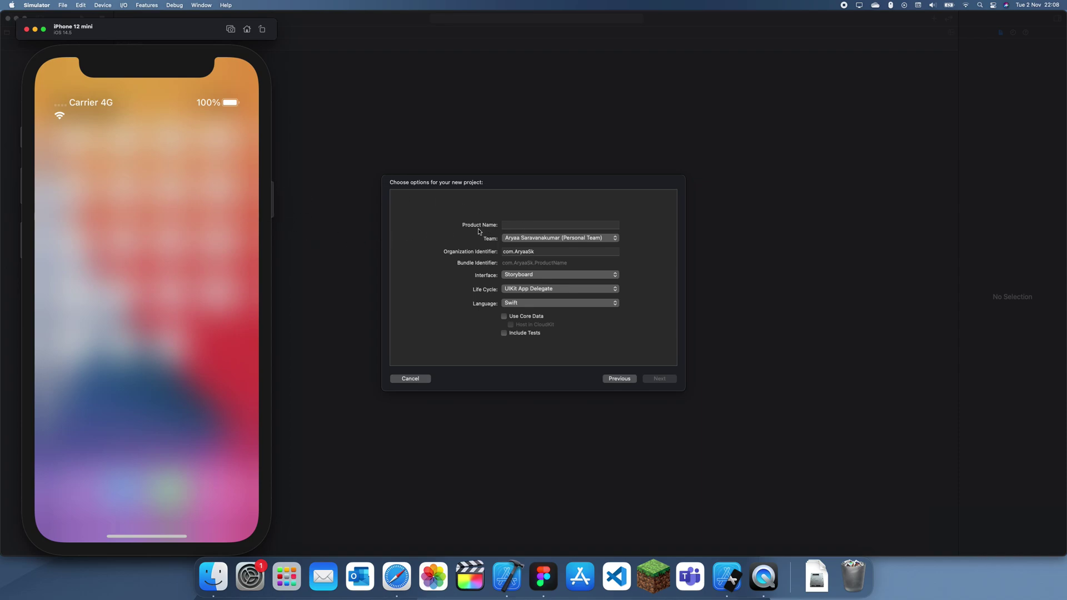
Name the project 'brightness' and continue to choosing its save location
{"action": "left_click", "coordinate": [552, 224]}
{"action": "left_click", "coordinate": [726, 577]}
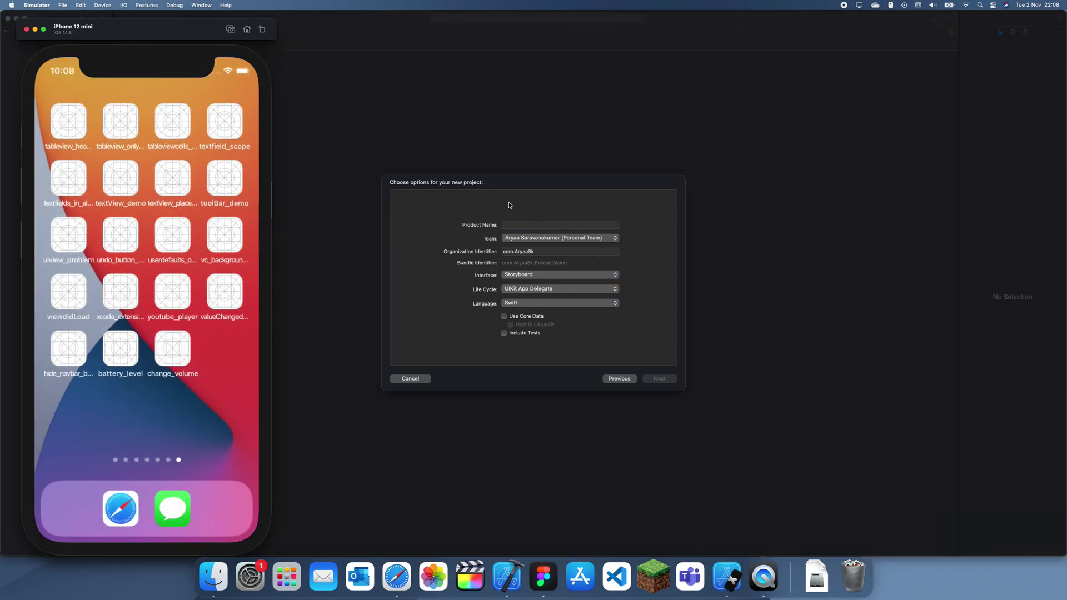
{"action": "left_click", "coordinate": [504, 225]}
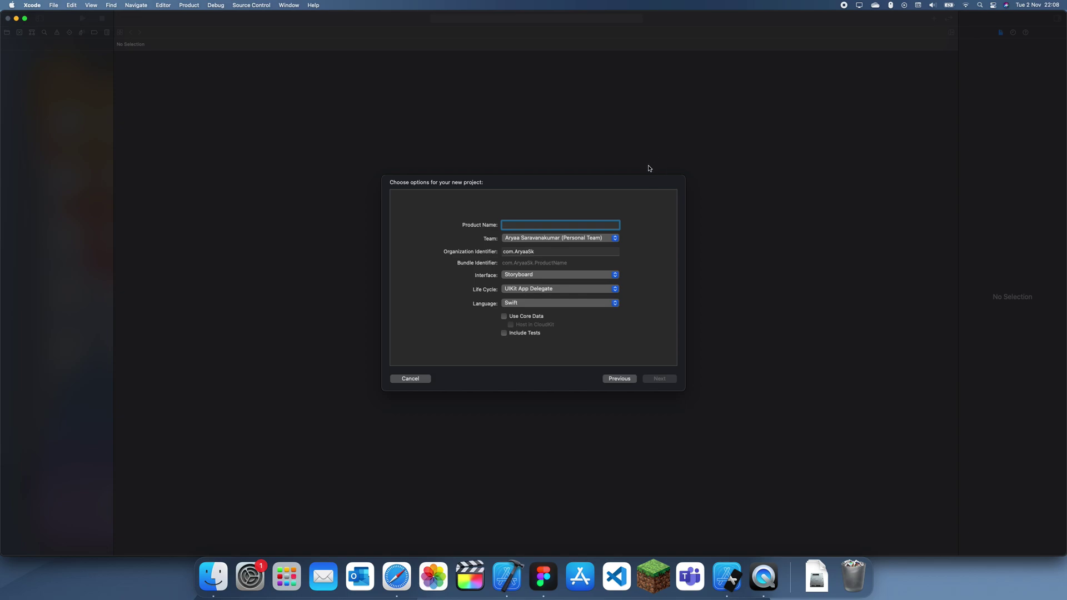
{"action": "type", "text": "br"}
{"action": "type", "text": "ightness"}
{"action": "key", "text": "Return"}
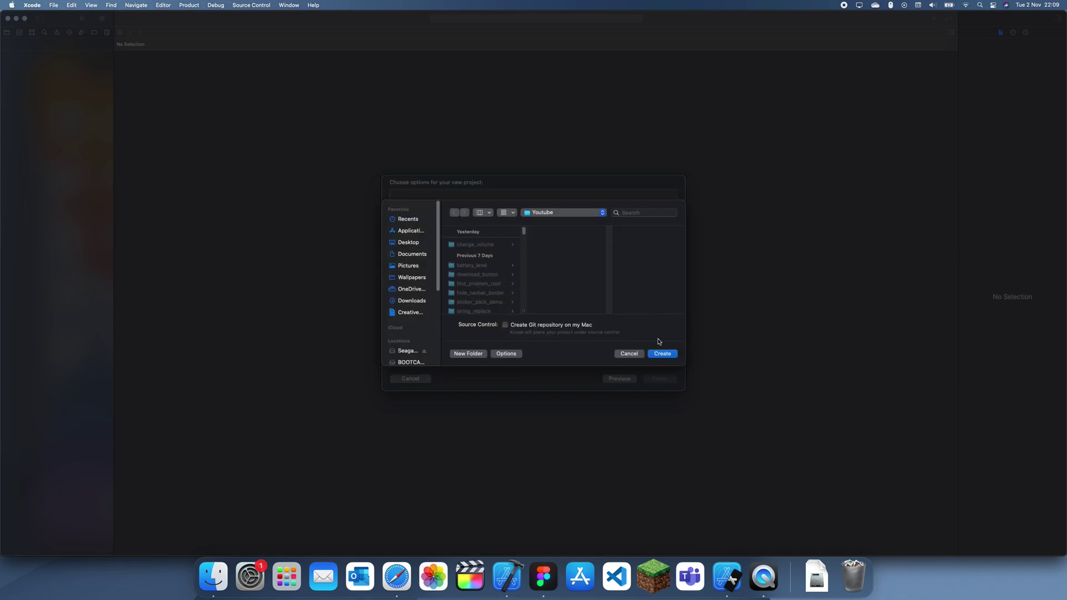
Create the project, then replace viewDidLoad's placeholder comment in ViewController.swift with blank lines
{"action": "key", "text": "Return"}
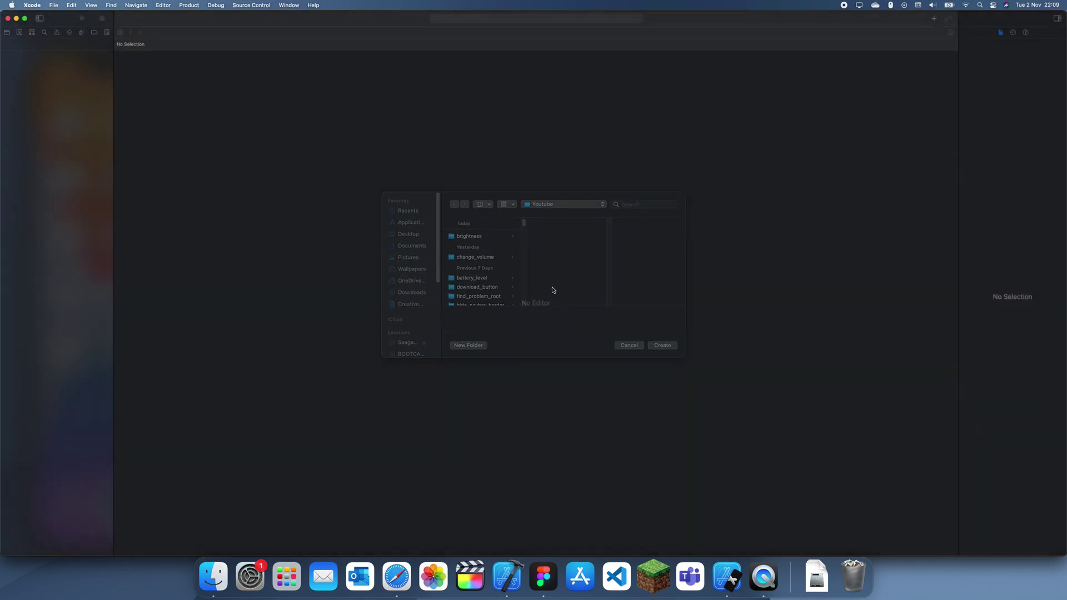
{"action": "left_click", "coordinate": [56, 84]}
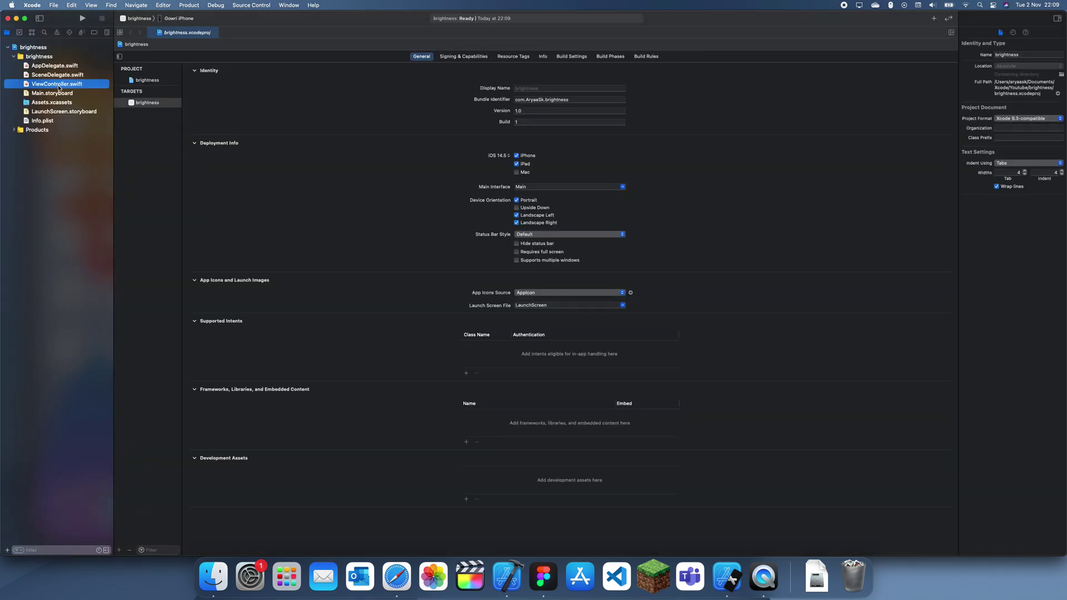
{"action": "left_click_drag", "start_coordinate": [433, 186], "coordinate": [180, 185]}
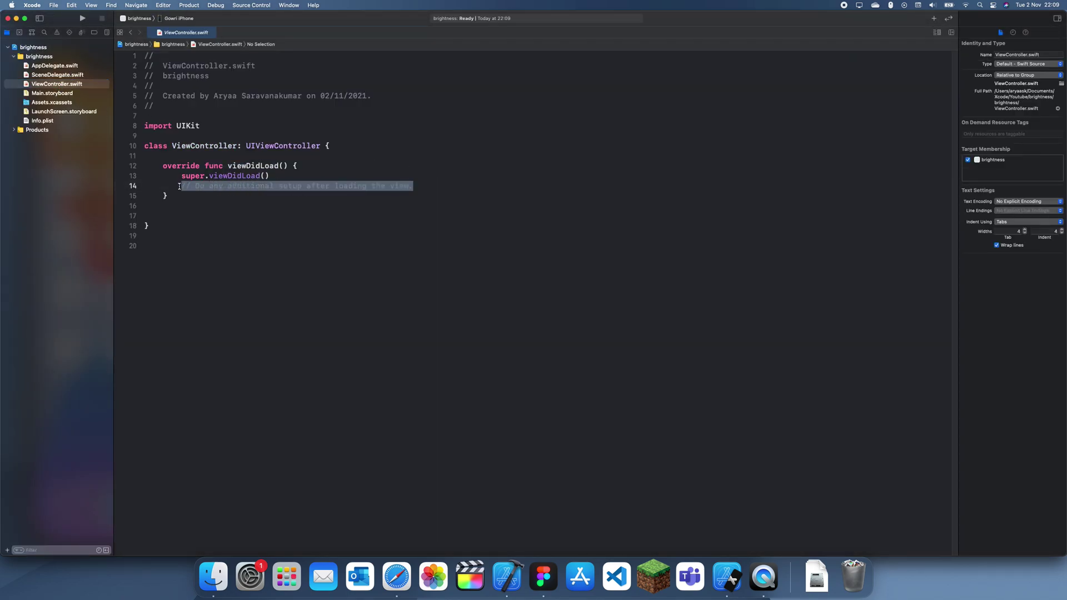
{"action": "key", "text": "BackSpace"}
{"action": "key", "text": "Return"}
{"action": "key", "text": "Return"}
{"action": "key", "text": "Up"}
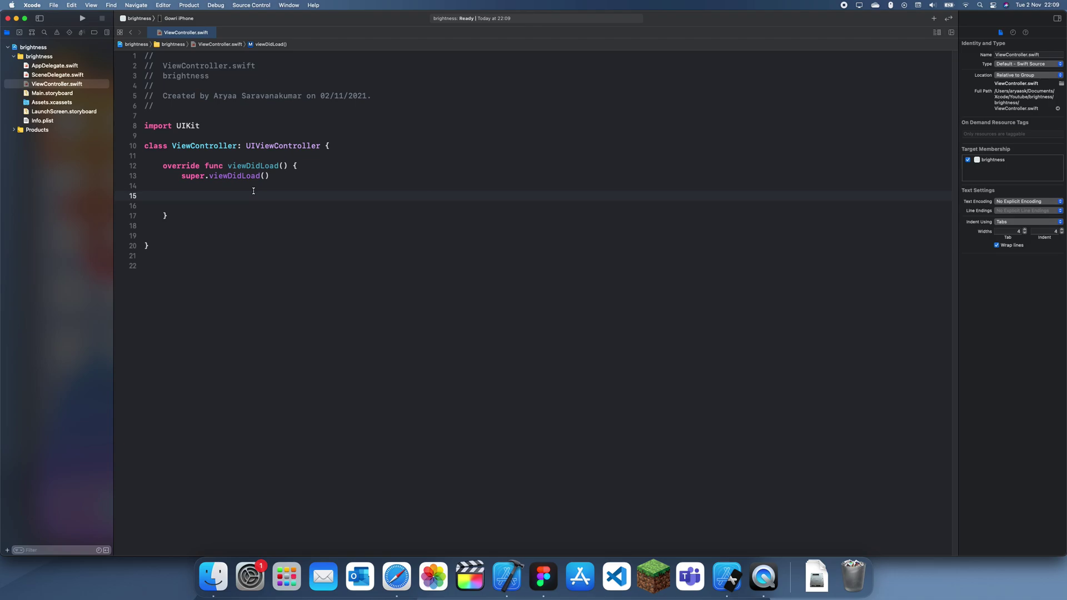
{"action": "type", "text": "UISc"}
{"action": "type", "text": "reen.main.nb"}
Write 'UIScreen.main.brightness = CGFloat(' on line 15 using autocomplete
{"action": "key", "text": "BackSpace"}
{"action": "key", "text": "BackSpace"}
{"action": "type", "text": "b"}
{"action": "key", "text": "Return"}
{"action": "type", "text": "CG"}
{"action": "key", "text": "Return"}
{"action": "type", "text": "("}
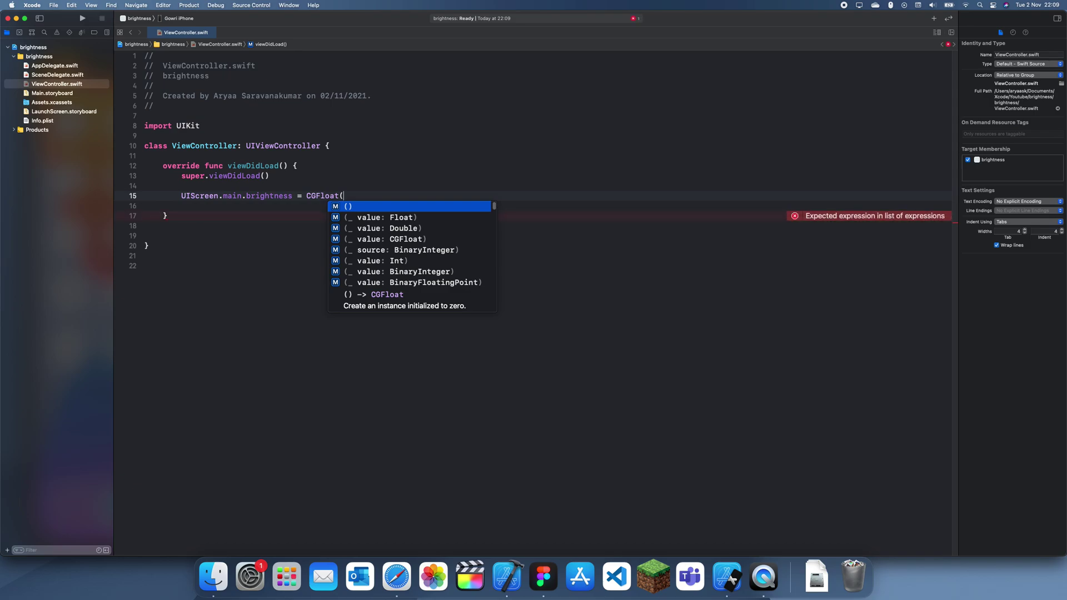
{"action": "type", "text": "0.5"}
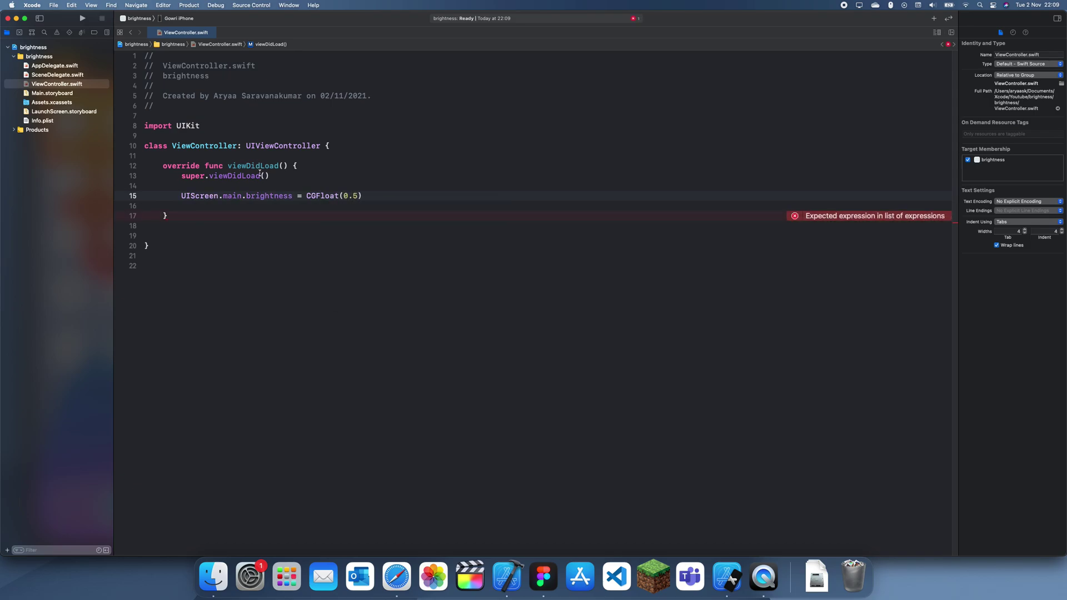
{"action": "type", "text": ")"}
Dismiss the keychain prompt and run the app on the iPhone 12 mini simulator
{"action": "key", "text": "super+r"}
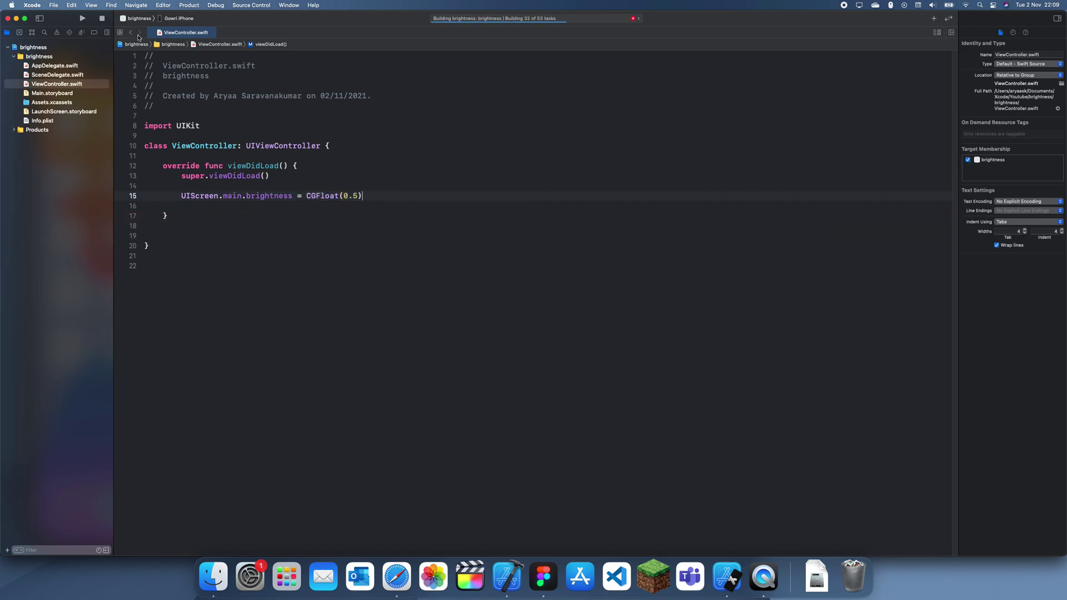
{"action": "left_click", "coordinate": [560, 191]}
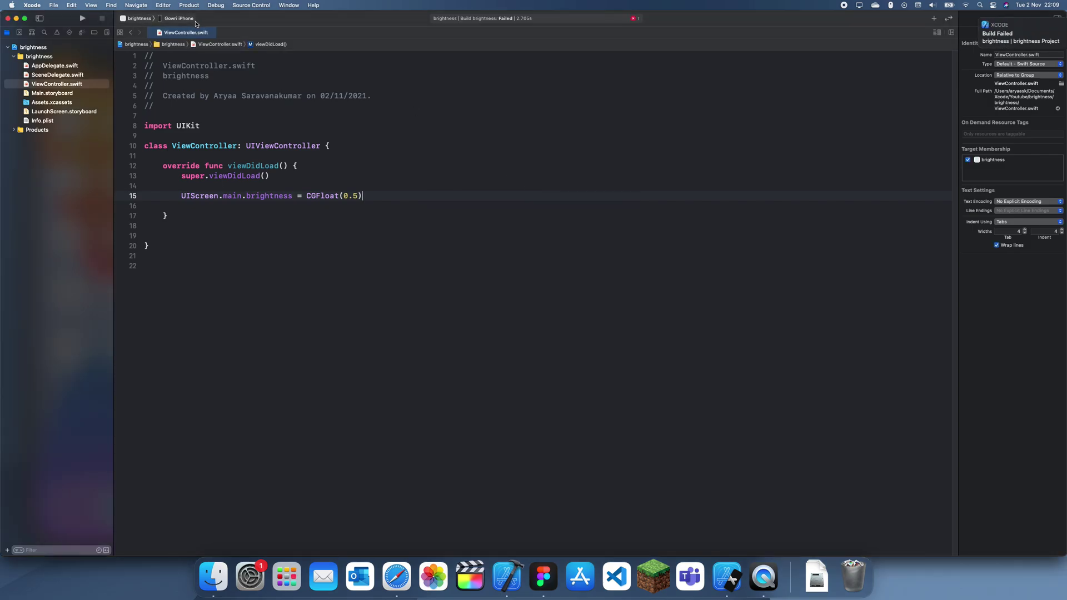
{"action": "left_click", "coordinate": [171, 18]}
{"action": "left_click", "coordinate": [179, 192]}
{"action": "key", "text": "super+r"}
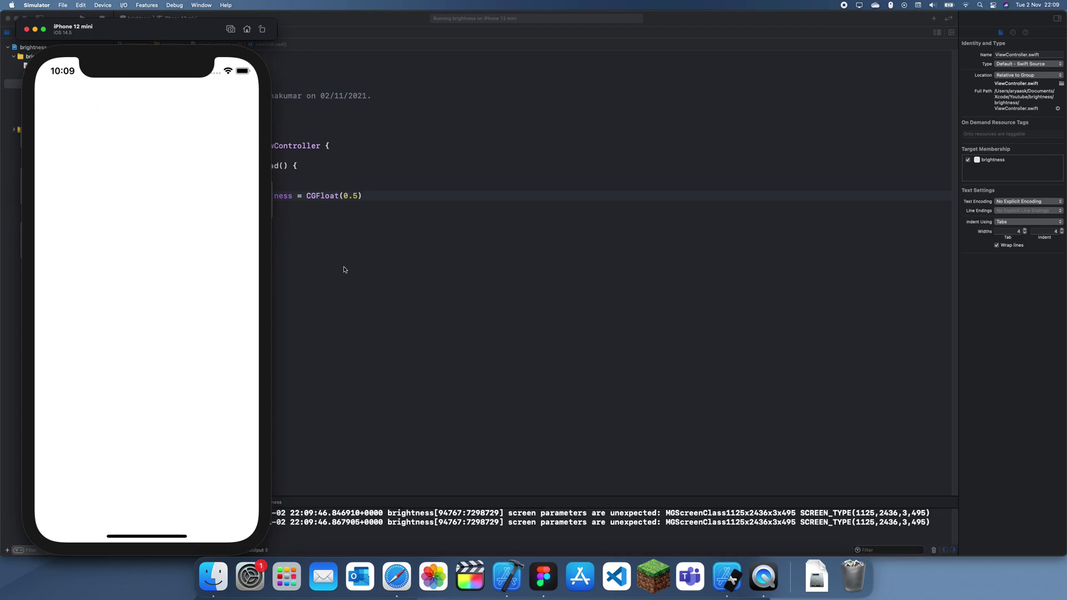
Place a horizontal slider onto the view controller in Main.storyboard
{"action": "left_click", "coordinate": [390, 181]}
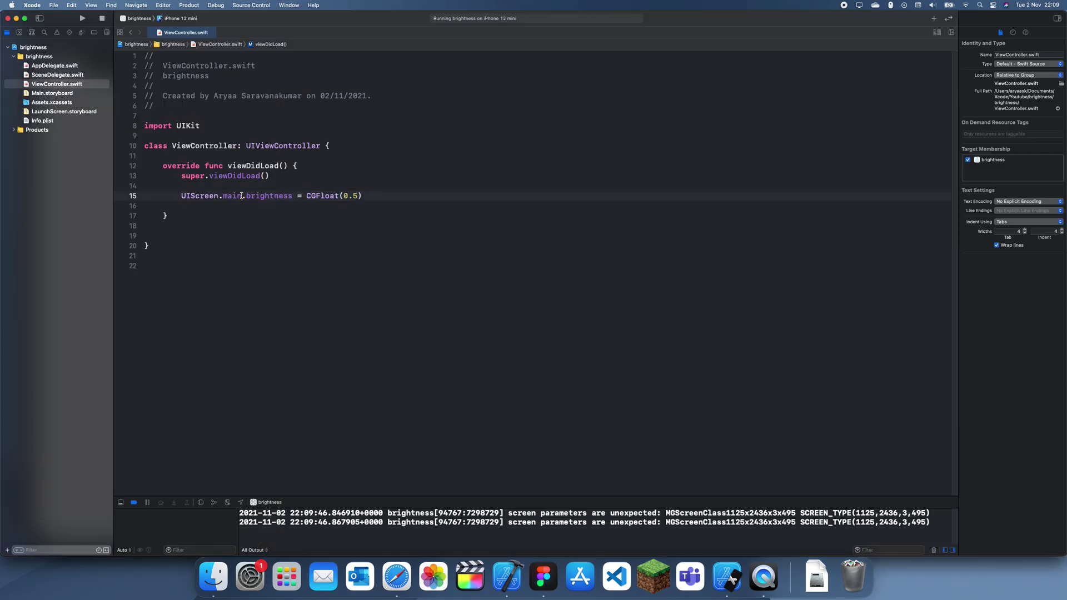
{"action": "left_click", "coordinate": [64, 93]}
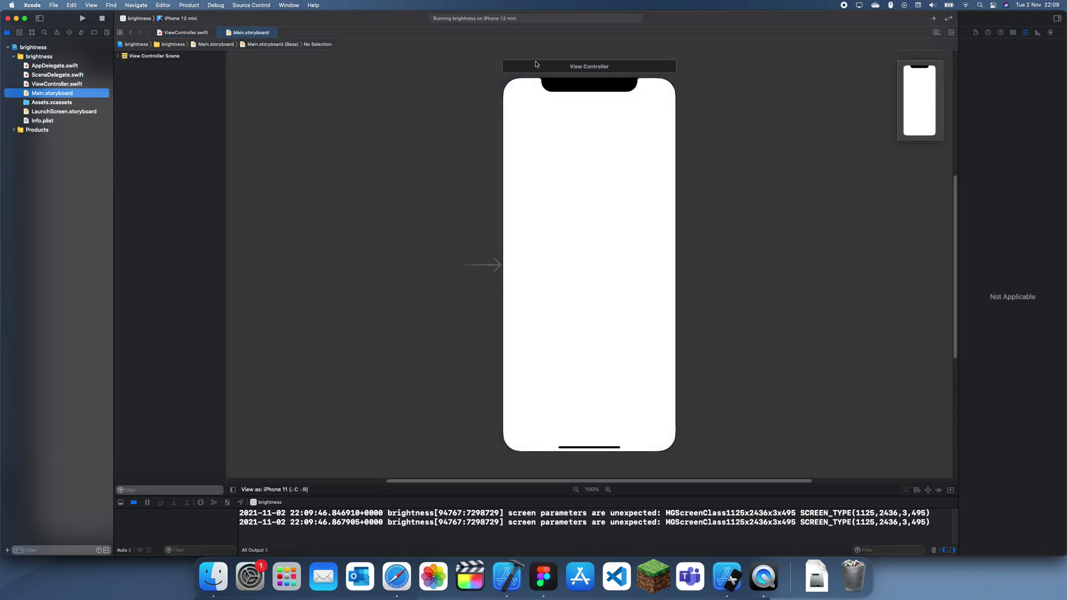
{"action": "left_click", "coordinate": [536, 65]}
{"action": "key", "text": "super+shift+l"}
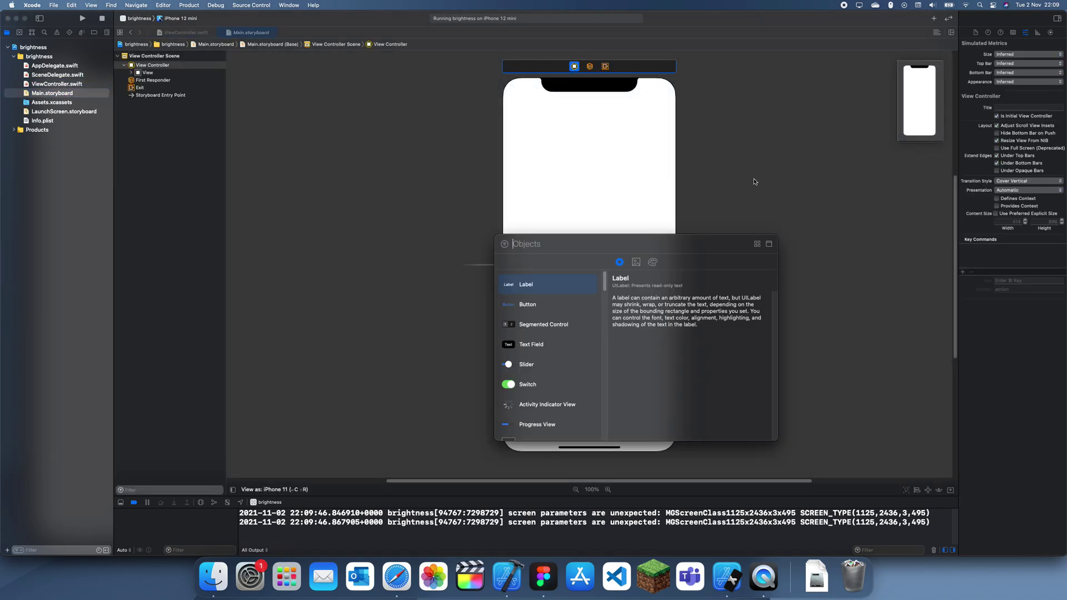
{"action": "type", "text": "S"}
{"action": "left_click_drag", "start_coordinate": [510, 285], "coordinate": [580, 242]}
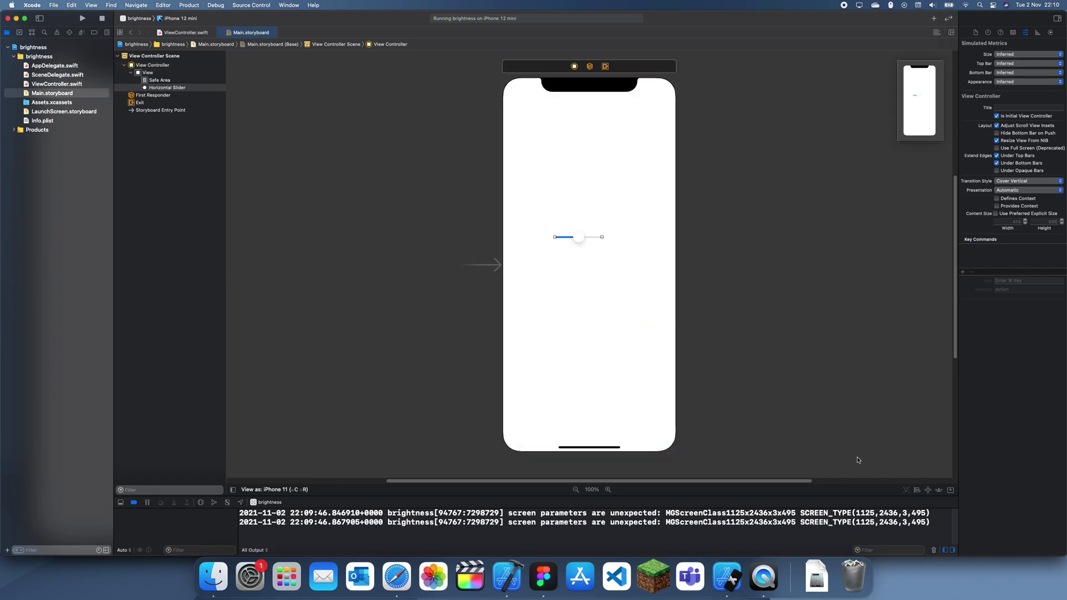
Add 25-point leading and trailing spacing constraints to the slider
{"action": "left_click", "coordinate": [927, 491]}
{"action": "key", "text": "Tab"}
{"action": "type", "text": "25"}
{"action": "key", "text": "Tab"}
{"action": "type", "text": "25"}
{"action": "left_click", "coordinate": [928, 472]}
Center the slider horizontally and vertically in its container
{"action": "left_click", "coordinate": [917, 490]}
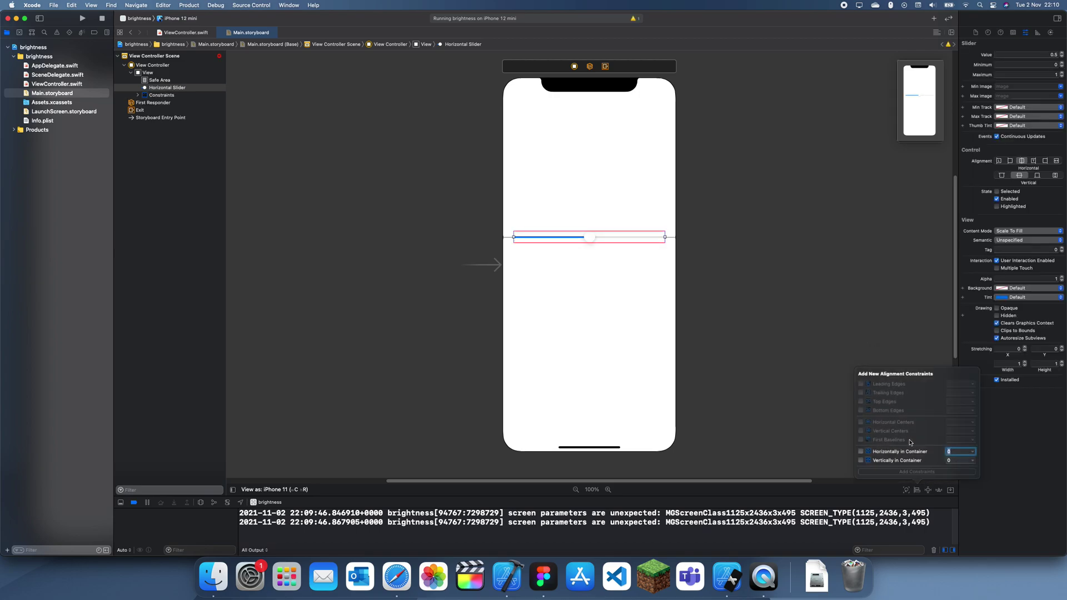
{"action": "left_click", "coordinate": [862, 451]}
{"action": "left_click", "coordinate": [863, 460]}
{"action": "left_click", "coordinate": [917, 472]}
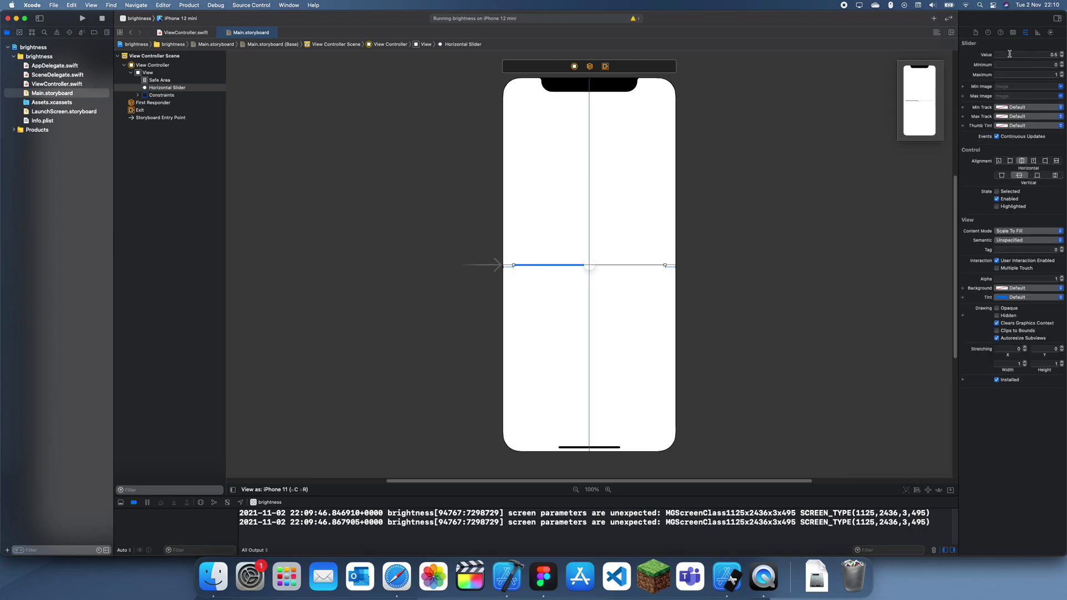
In the side-by-side assistant editor, connect the slider as an outlet named 'slider'
{"action": "left_click", "coordinate": [936, 32]}
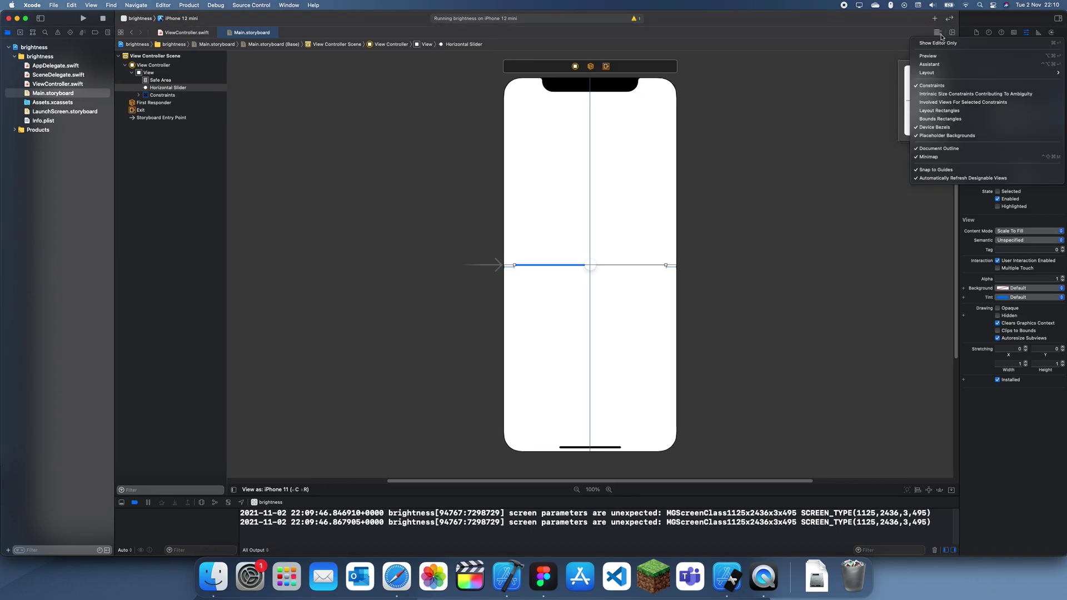
{"action": "left_click", "coordinate": [942, 64]}
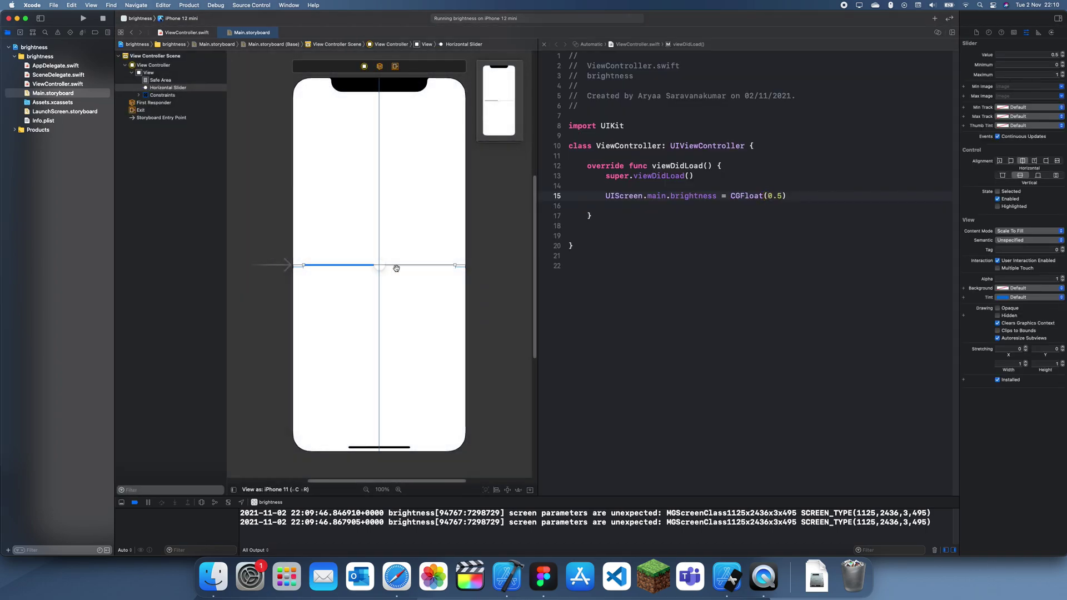
{"action": "left_click_drag", "start_coordinate": [395, 268], "coordinate": [633, 158]}
{"action": "type", "text": "slider"}
{"action": "key", "text": "Return"}
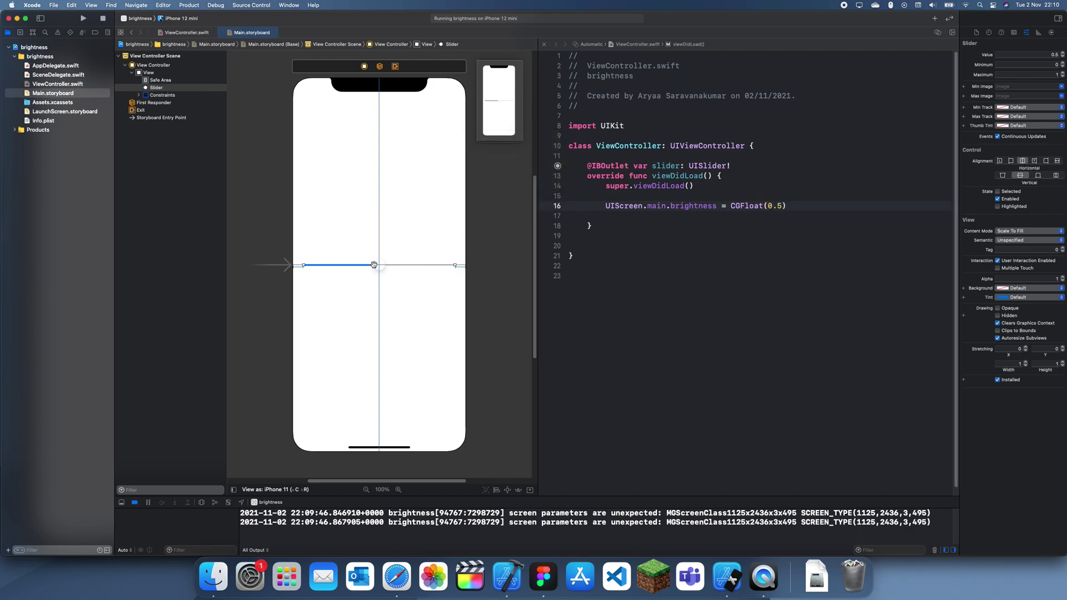
Create the 'sliderChanged' action from the slider, then edit ViewController.swift alone
{"action": "left_click_drag", "start_coordinate": [374, 265], "coordinate": [614, 230]}
{"action": "type", "text": "sliderCh"}
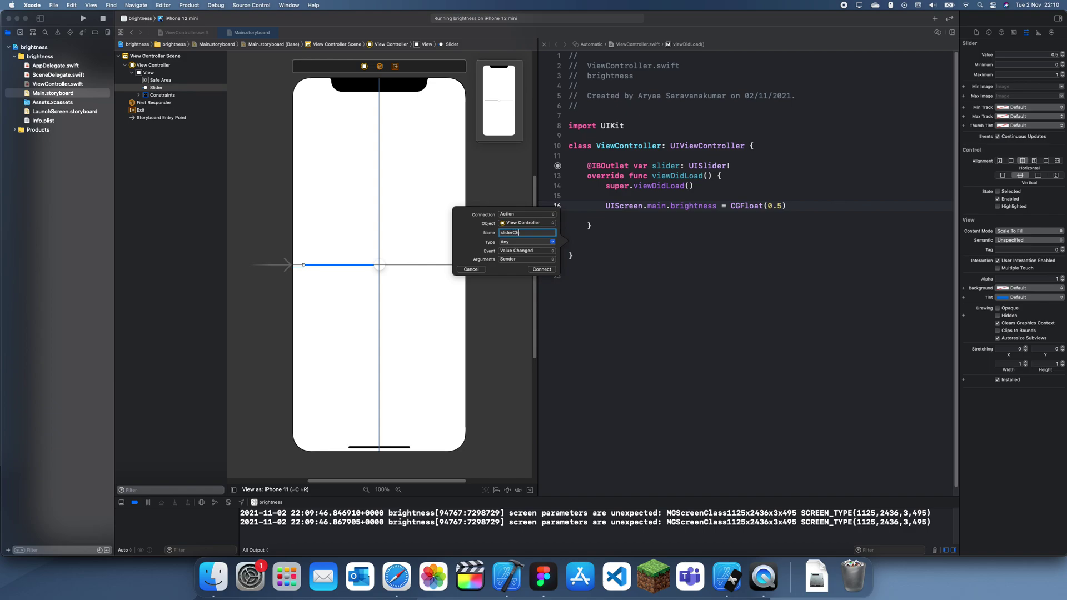
{"action": "type", "text": "ged"}
{"action": "key", "text": "Return"}
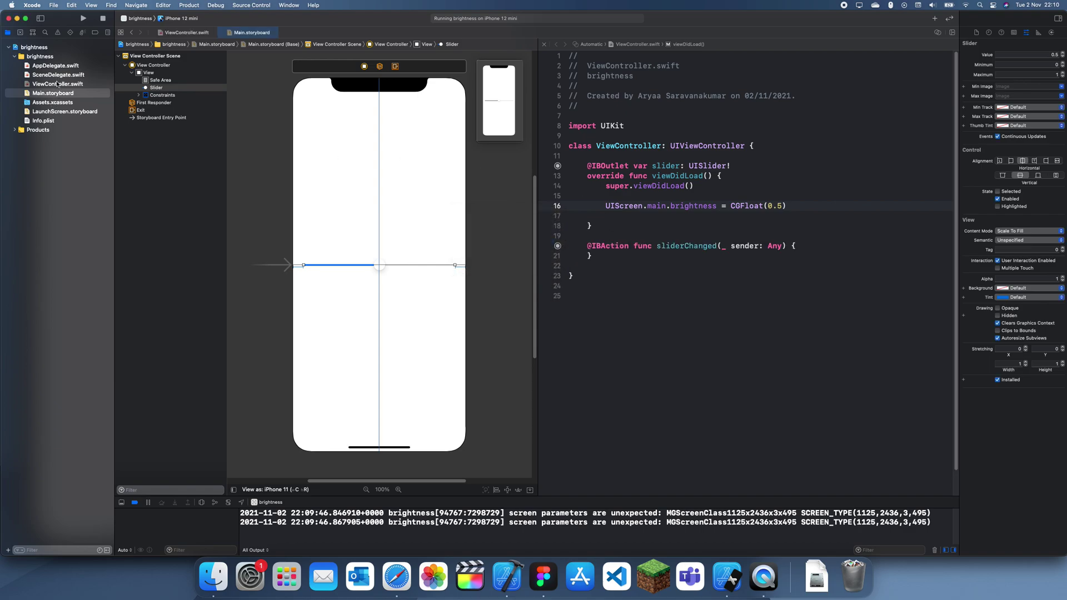
{"action": "left_click", "coordinate": [57, 84]}
Start a new line in sliderChanged with UIScreen.main.brightness
{"action": "left_click", "coordinate": [375, 245]}
{"action": "key", "text": "Return"}
{"action": "type", "text": "UISc"}
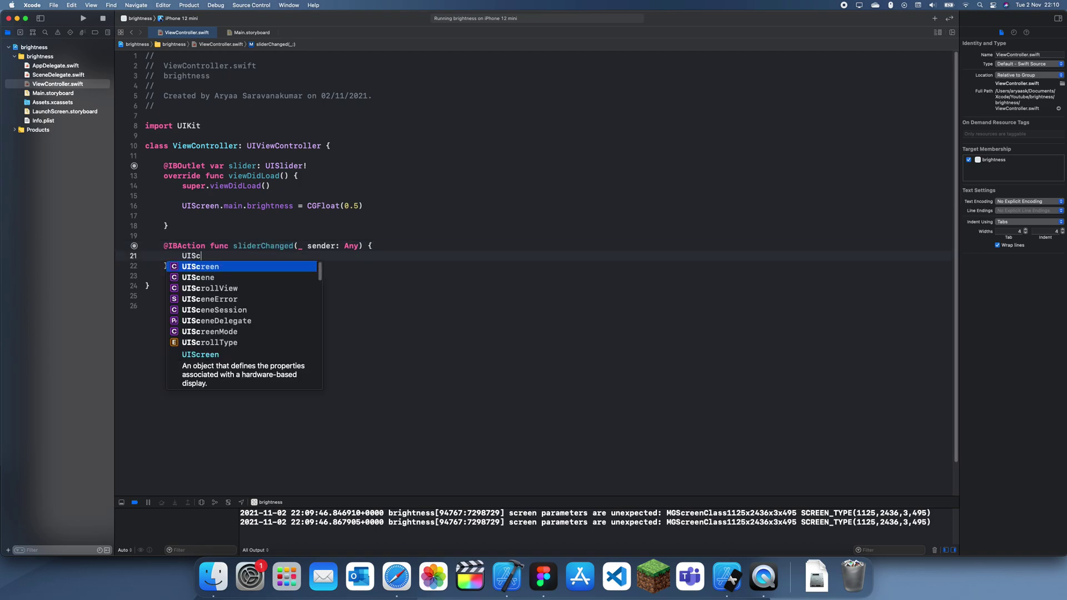
{"action": "type", "text": "reen.,a"}
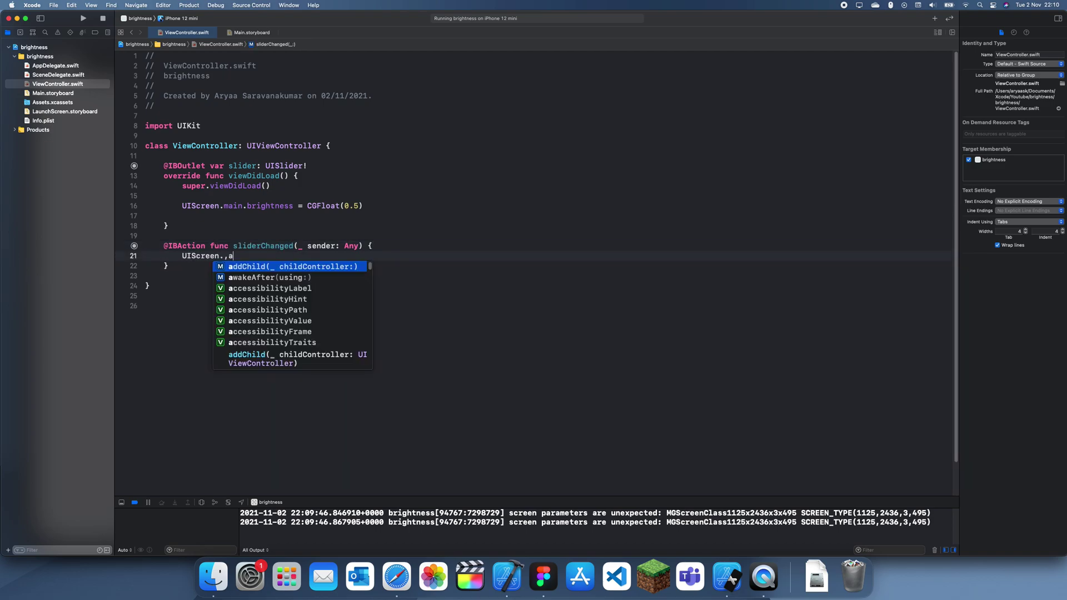
{"action": "key", "text": "BackSpace"}
{"action": "key", "text": "BackSpace"}
{"action": "type", "text": "main."}
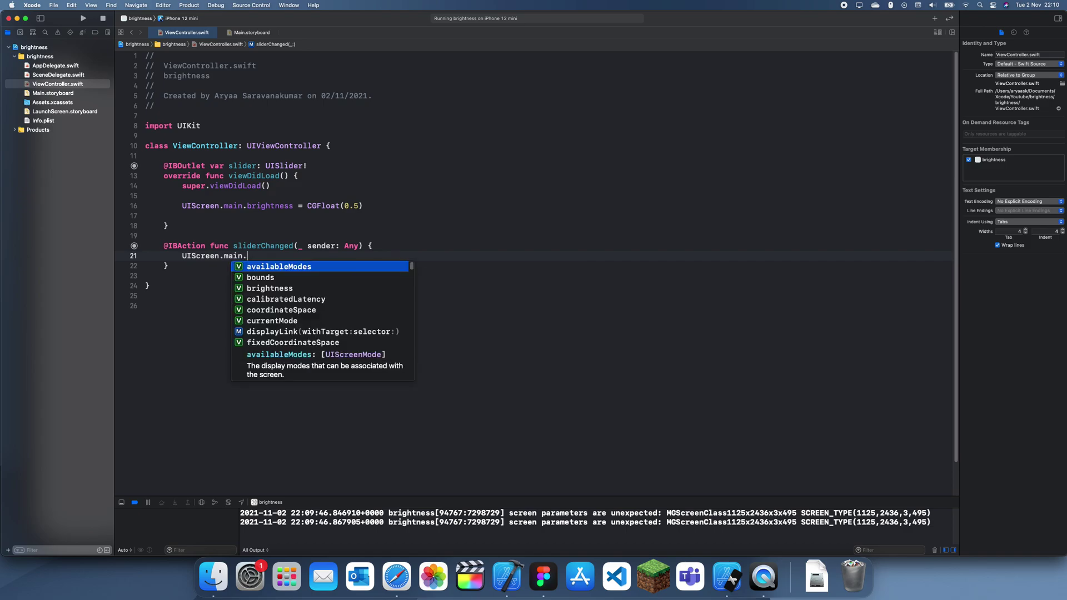
{"action": "type", "text": "bri"}
{"action": "key", "text": "Return"}
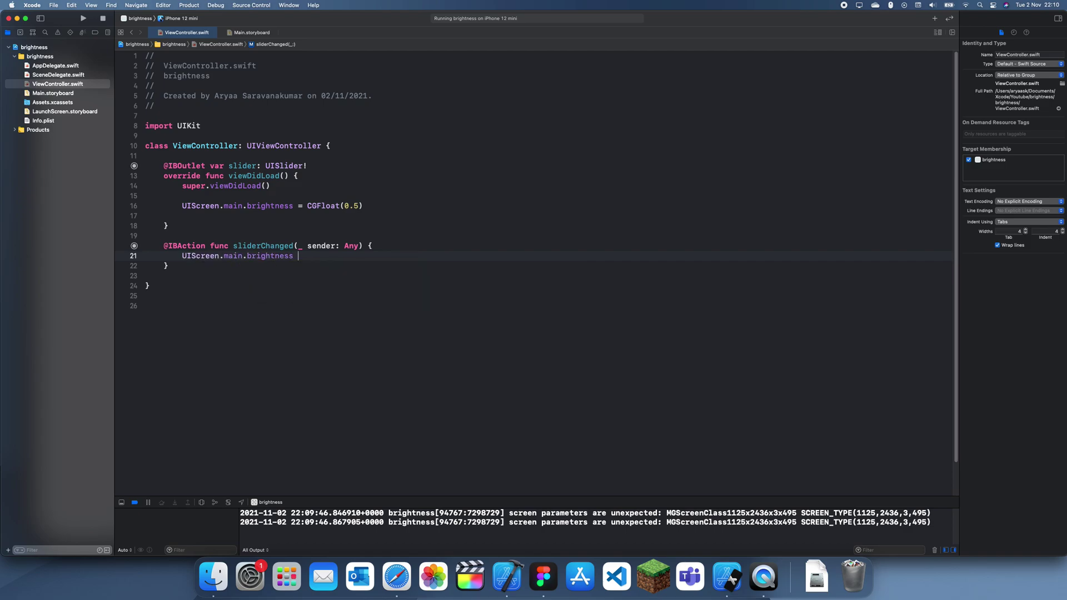
Assign slider.value to the brightness and build, revealing the type error
{"action": "left_click", "coordinate": [267, 177]}
{"action": "left_click", "coordinate": [264, 166]}
{"action": "left_click", "coordinate": [319, 257]}
{"action": "type", "text": "= s"}
{"action": "key", "text": "Return"}
{"action": "type", "text": ".pr"}
{"action": "key", "text": "BackSpace"}
{"action": "key", "text": "BackSpace"}
{"action": "type", "text": "va"}
{"action": "key", "text": "Return"}
{"action": "key", "text": "super+r"}
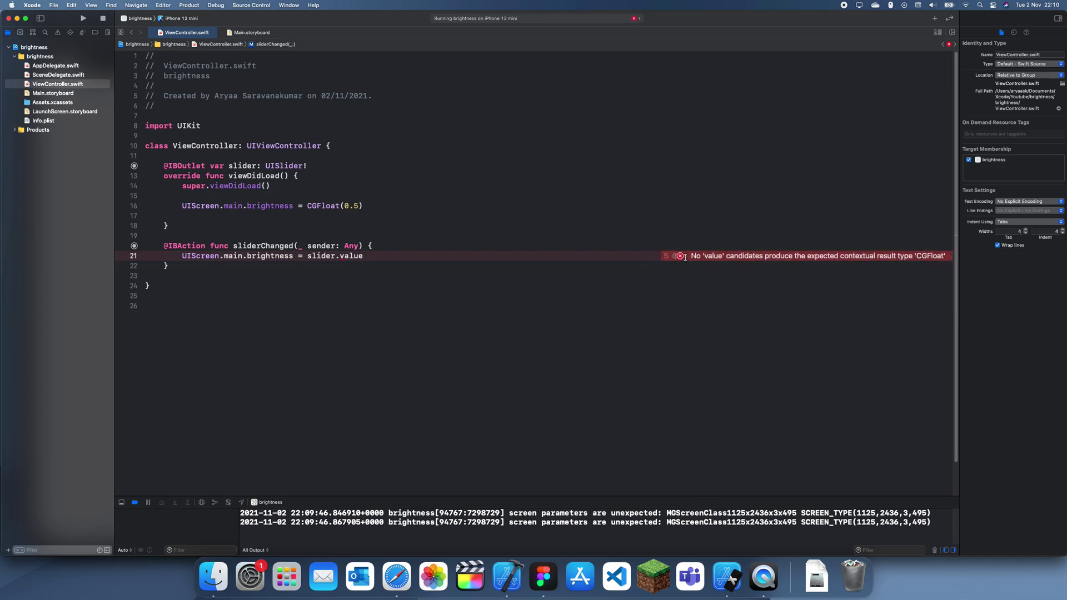
Wrap slider.value in CGFloat(...) on line 21 after reading the error
{"action": "left_click", "coordinate": [681, 256]}
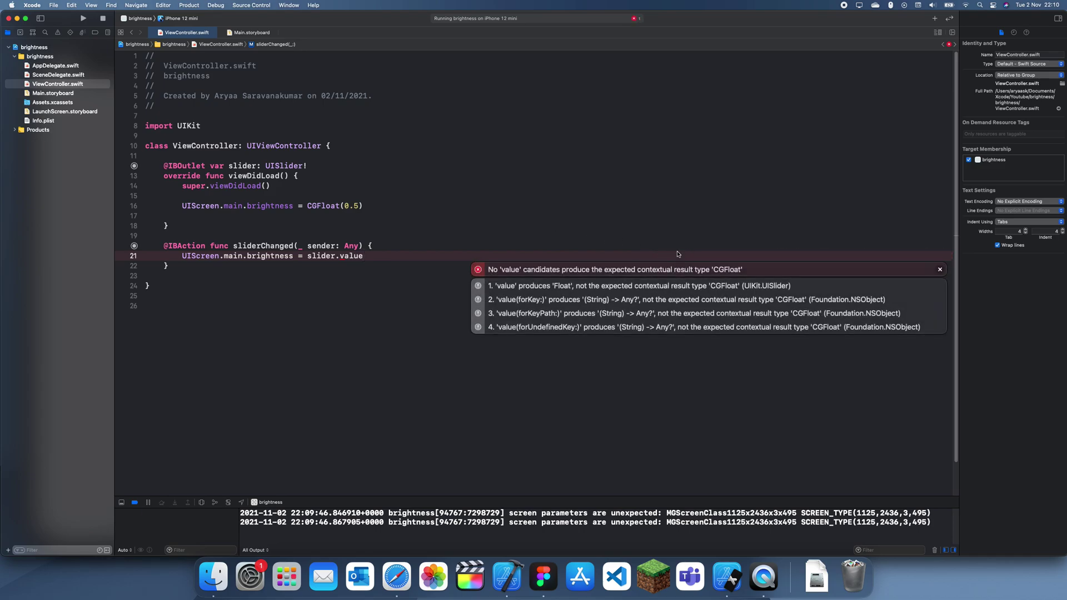
{"action": "left_click", "coordinate": [304, 258]}
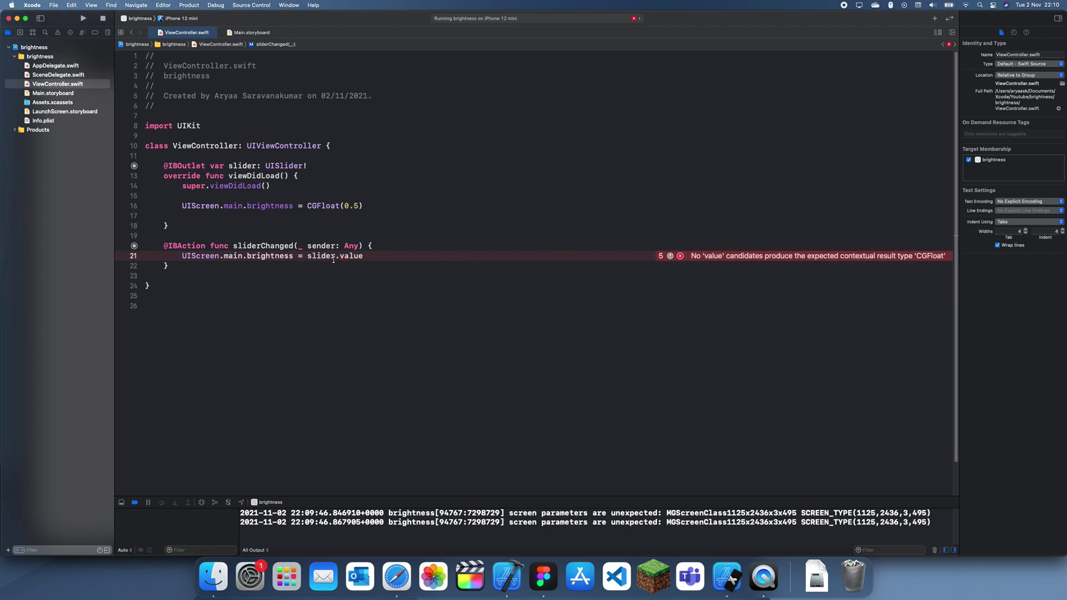
{"action": "type", "text": "CGFloat( "}
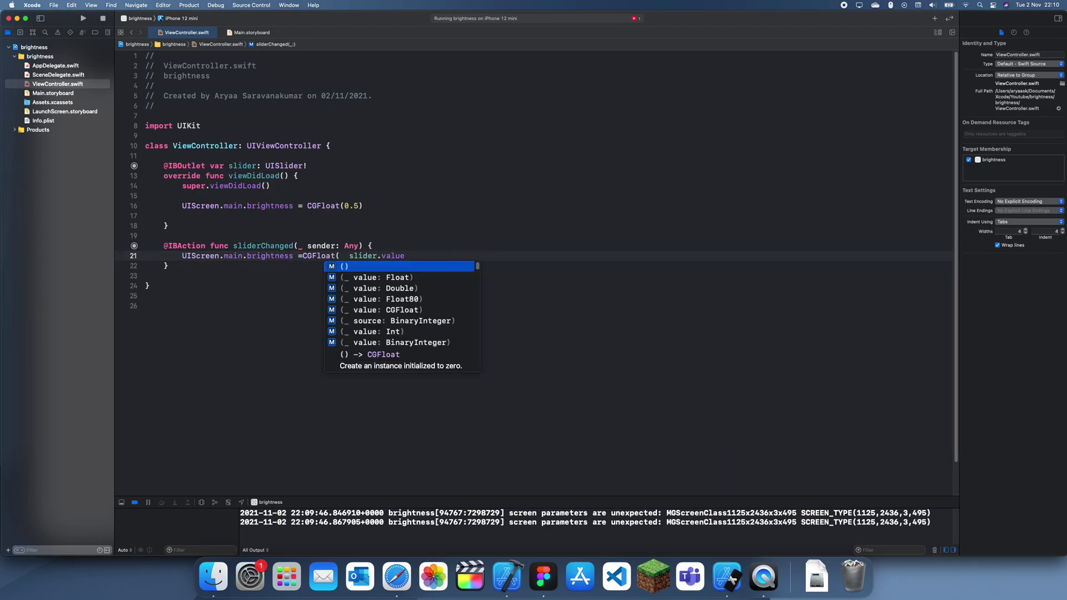
{"action": "type", "text": ")"}
{"action": "left_click", "coordinate": [345, 258]}
{"action": "key", "text": "BackSpace"}
Comment out the fixed brightness line in viewDidLoad, rebuild, and apply the whitespace Fix-it
{"action": "left_click", "coordinate": [175, 202]}
{"action": "key", "text": "super+slash"}
{"action": "key", "text": "super+r"}
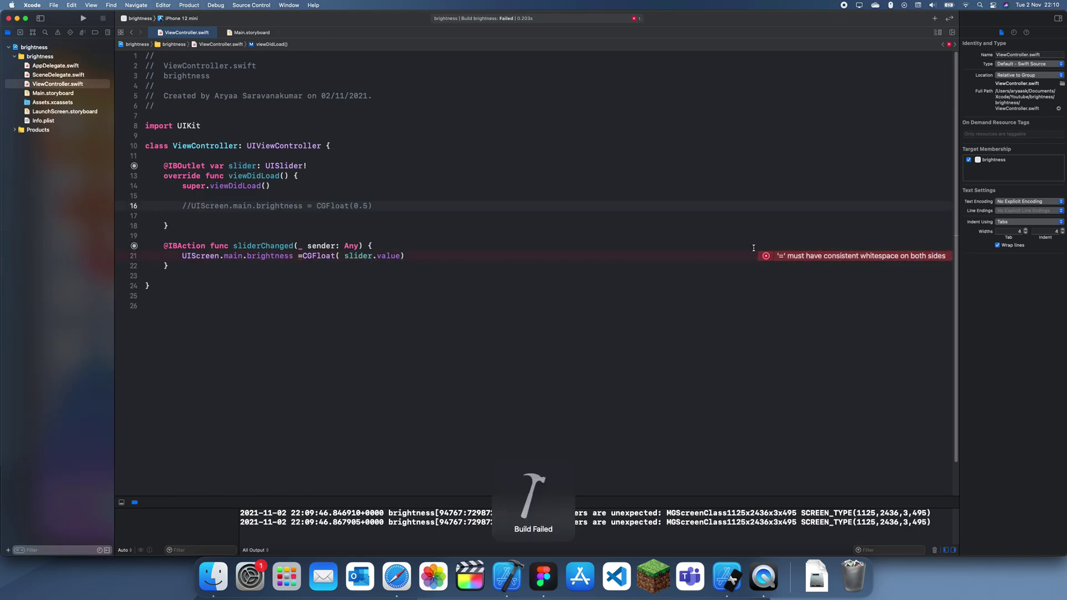
{"action": "left_click", "coordinate": [770, 255]}
{"action": "left_click", "coordinate": [934, 282]}
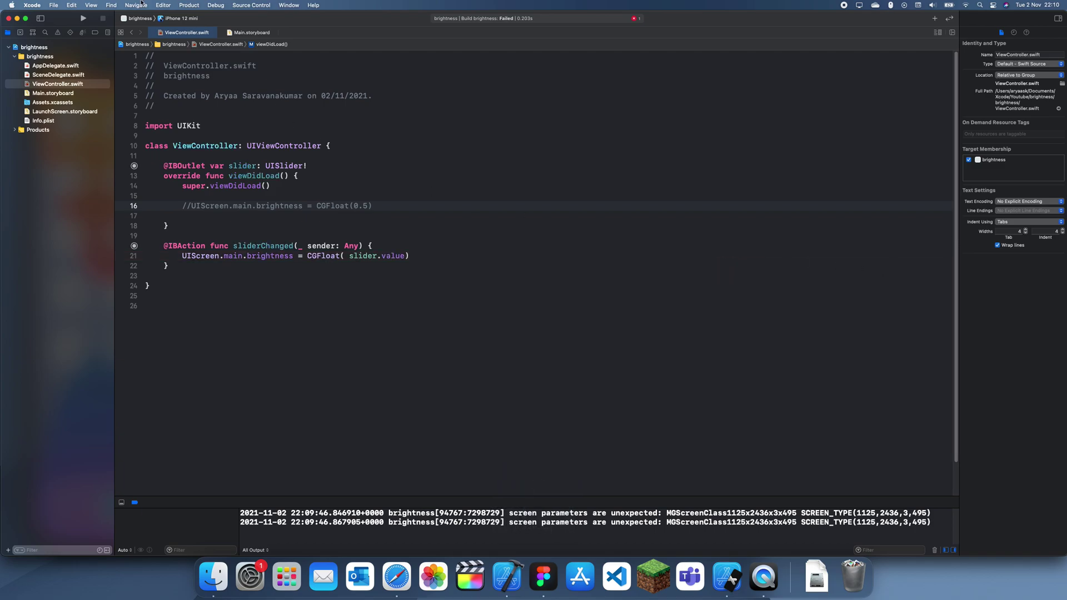
Run the app and delete the stray space before slider in the CGFloat call
{"action": "left_click", "coordinate": [83, 19]}
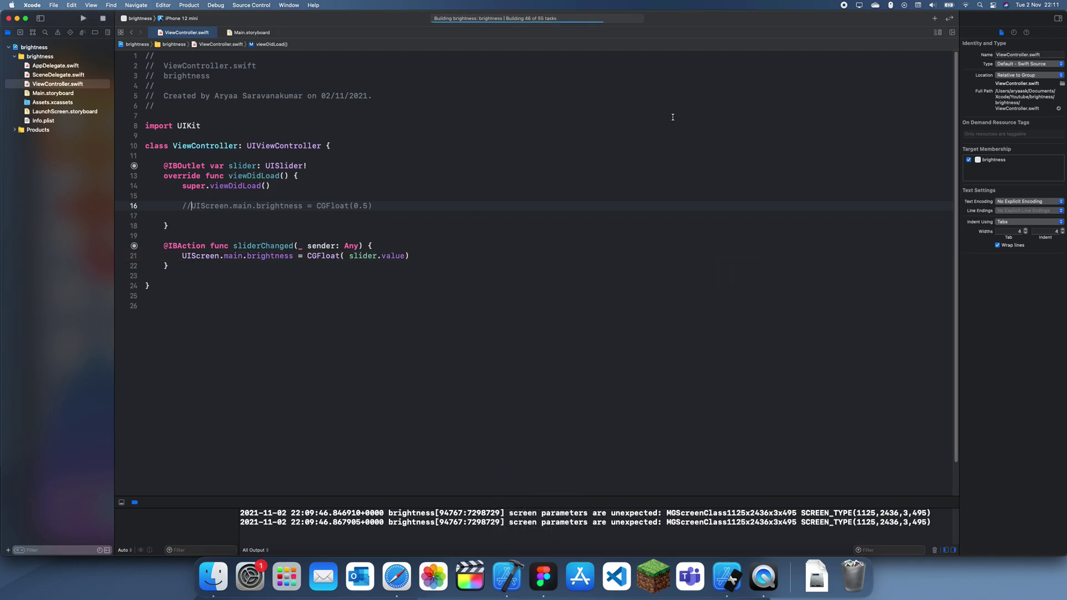
{"action": "left_click", "coordinate": [348, 256]}
{"action": "key", "text": "BackSpace"}
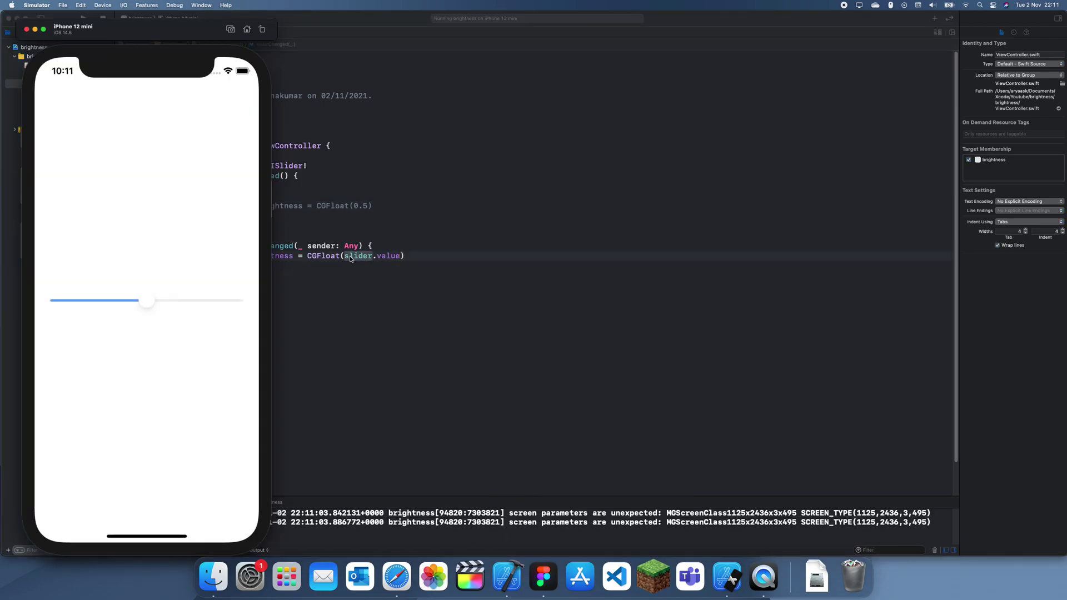
Drag the simulator's slider back and forth to test brightness, ending near the right
{"action": "mouse_move", "coordinate": [143, 300]}
{"action": "left_mouse_down"}
{"action": "mouse_move", "coordinate": [215, 302]}
{"action": "mouse_move", "coordinate": [94, 300]}
{"action": "left_mouse_up"}
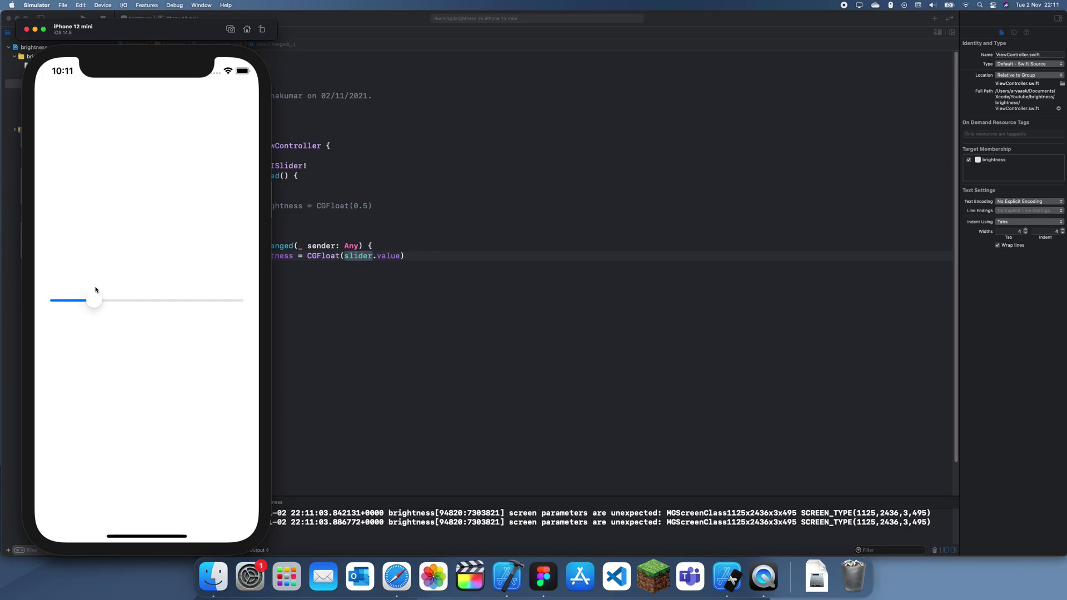
{"action": "left_click_drag", "start_coordinate": [161, 39], "coordinate": [632, 3]}
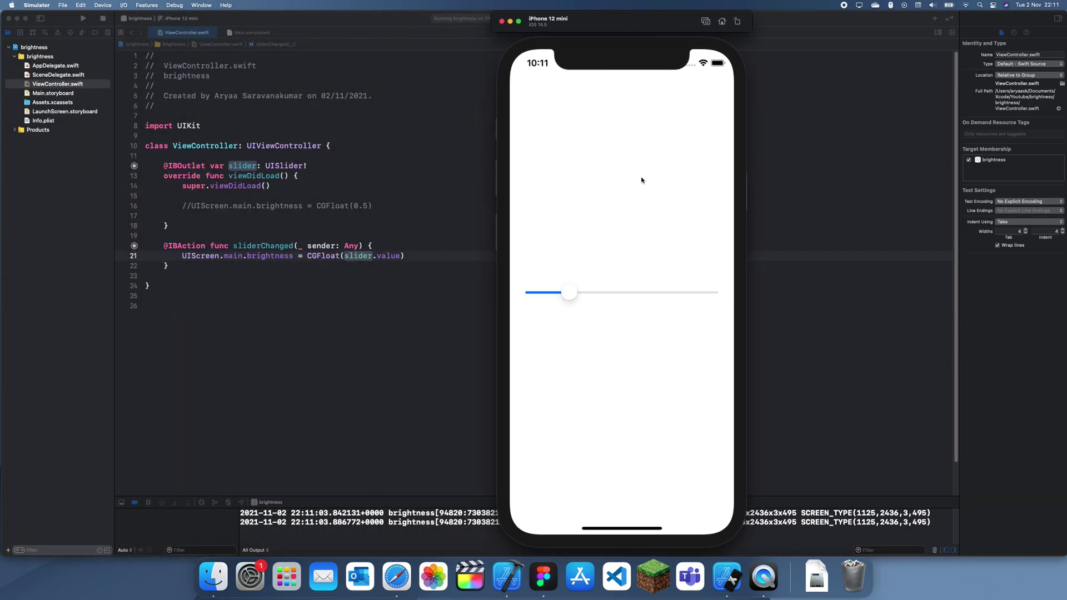
{"action": "mouse_move", "coordinate": [572, 293]}
{"action": "left_mouse_down"}
{"action": "mouse_move", "coordinate": [661, 292]}
{"action": "mouse_move", "coordinate": [556, 293]}
{"action": "mouse_move", "coordinate": [709, 293]}
{"action": "mouse_move", "coordinate": [536, 297]}
{"action": "mouse_move", "coordinate": [705, 292]}
{"action": "mouse_move", "coordinate": [619, 220]}
{"action": "left_mouse_up"}
{"action": "mouse_move", "coordinate": [627, 315]}
{"action": "left_mouse_down"}
{"action": "mouse_move", "coordinate": [572, 295]}
{"action": "mouse_move", "coordinate": [699, 293]}
{"action": "mouse_move", "coordinate": [683, 299]}
{"action": "left_mouse_up"}
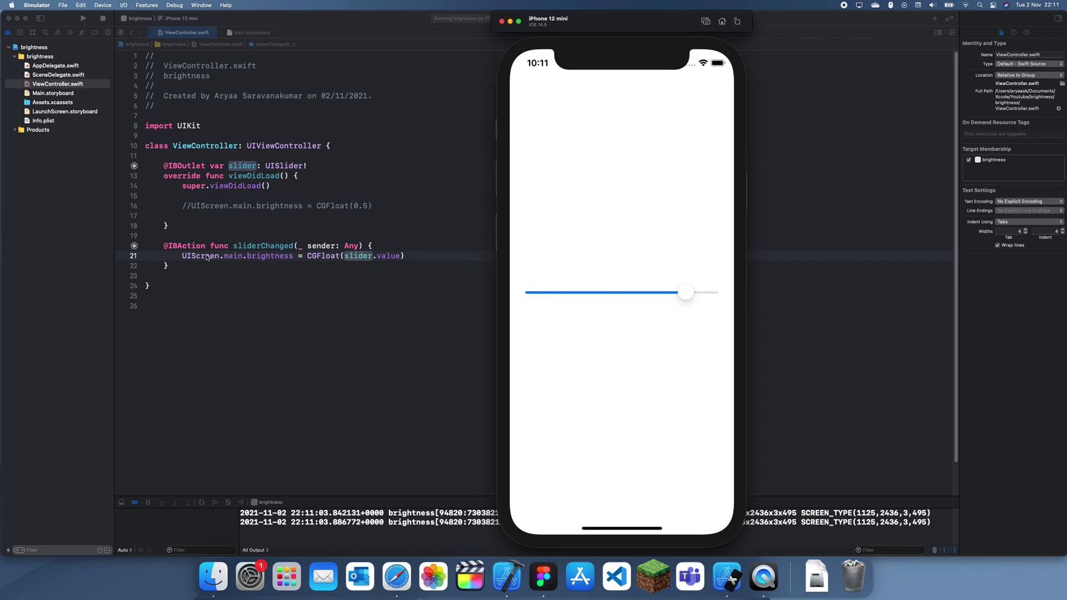